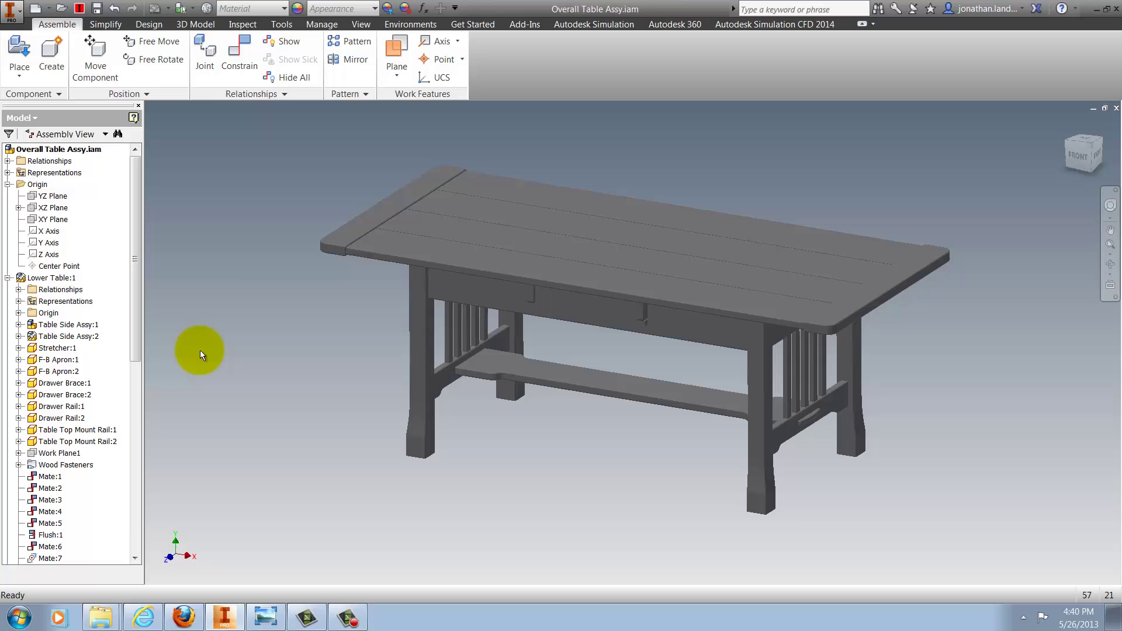
# Step: Show the table top's relationships and examine the flush and mate glyphs, including the options available for Mate:4
pyautogui.click(281, 42)
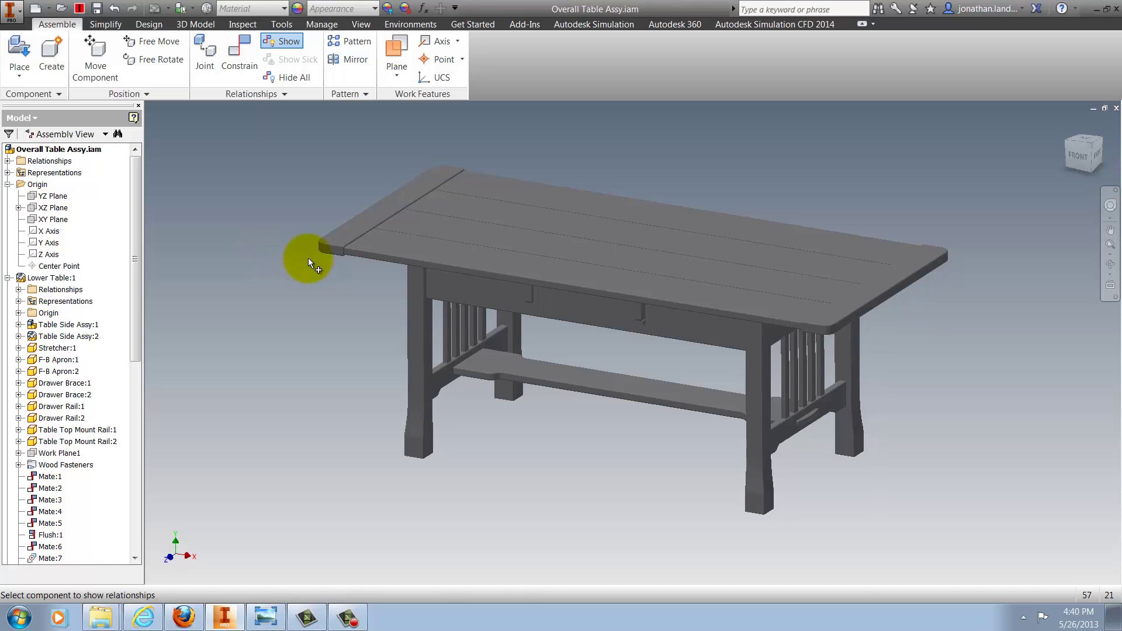
pyautogui.click(359, 252)
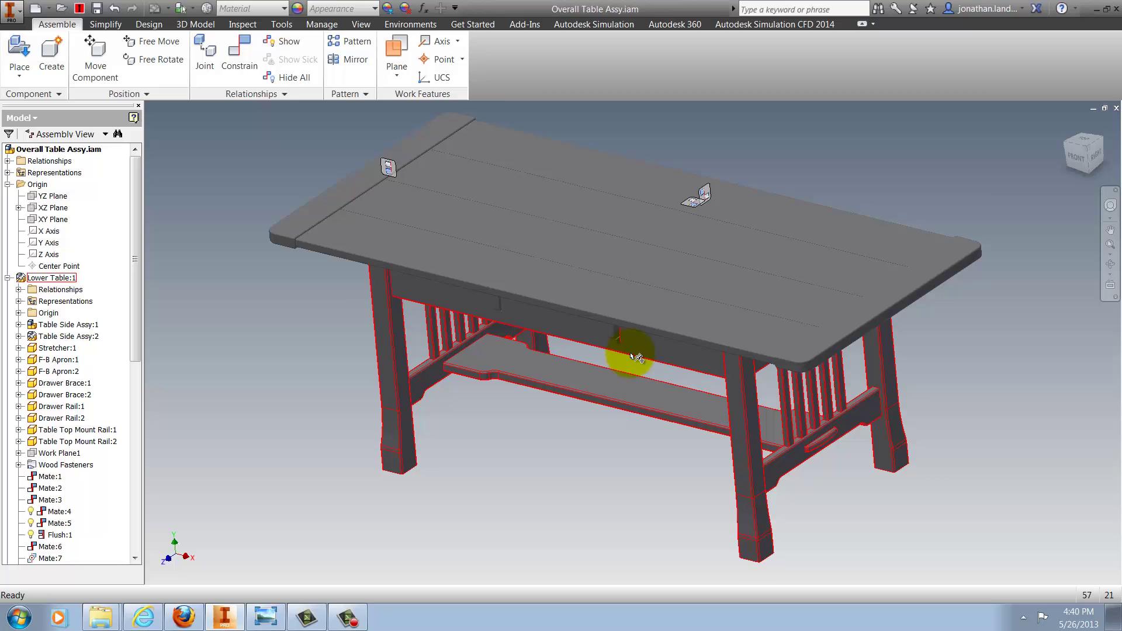
pyautogui.scroll(-2, 628, 351)
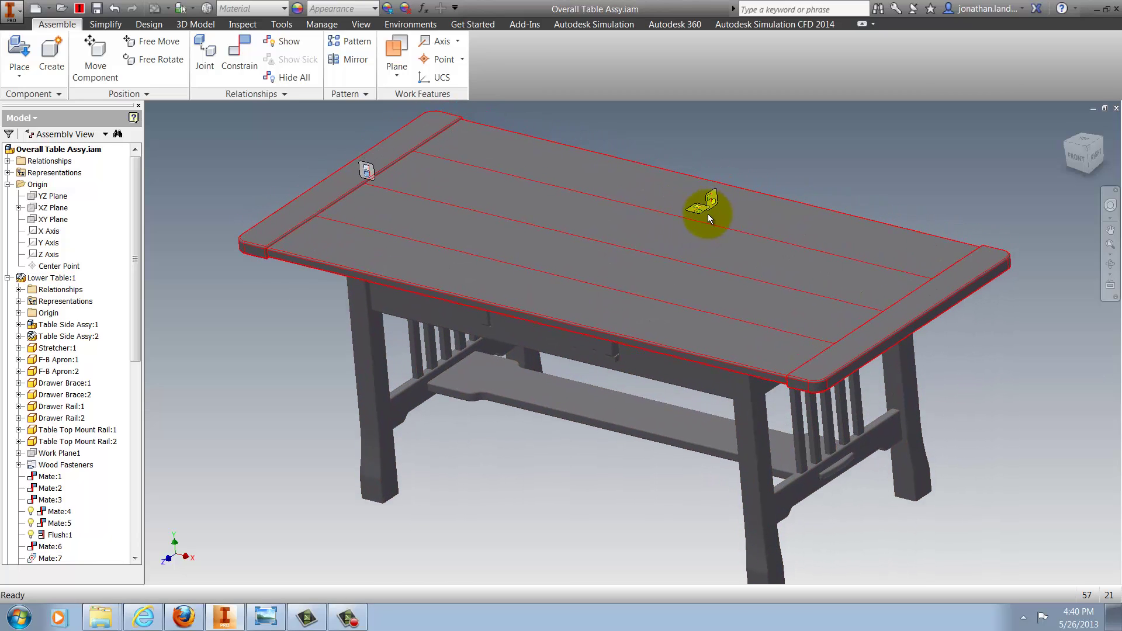
pyautogui.moveTo(696, 209)
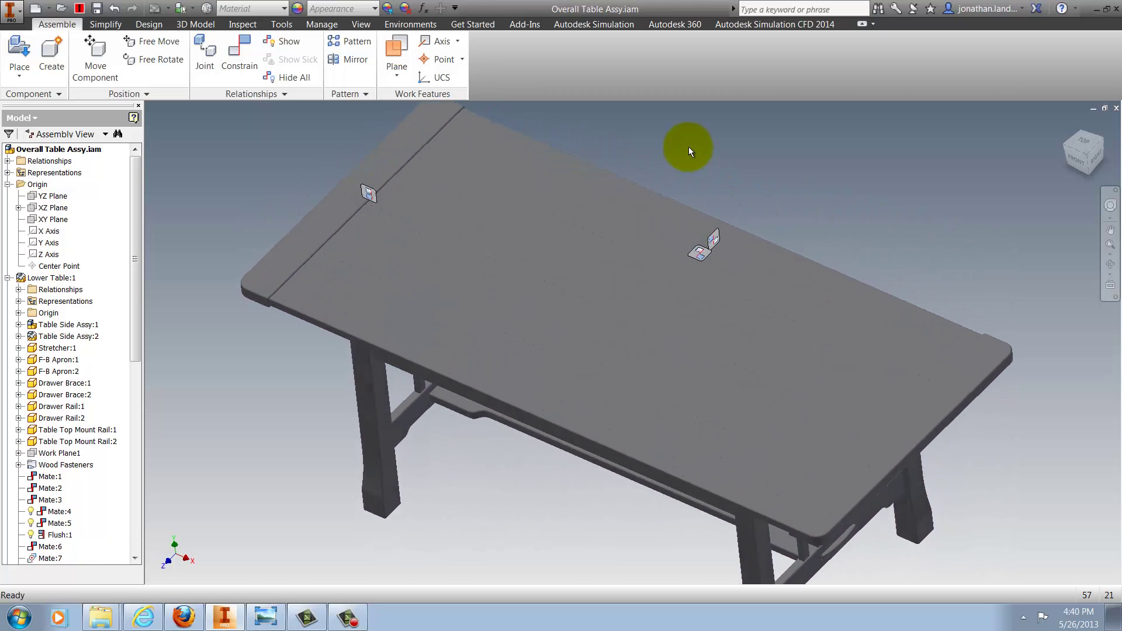
pyautogui.moveTo(351, 201)
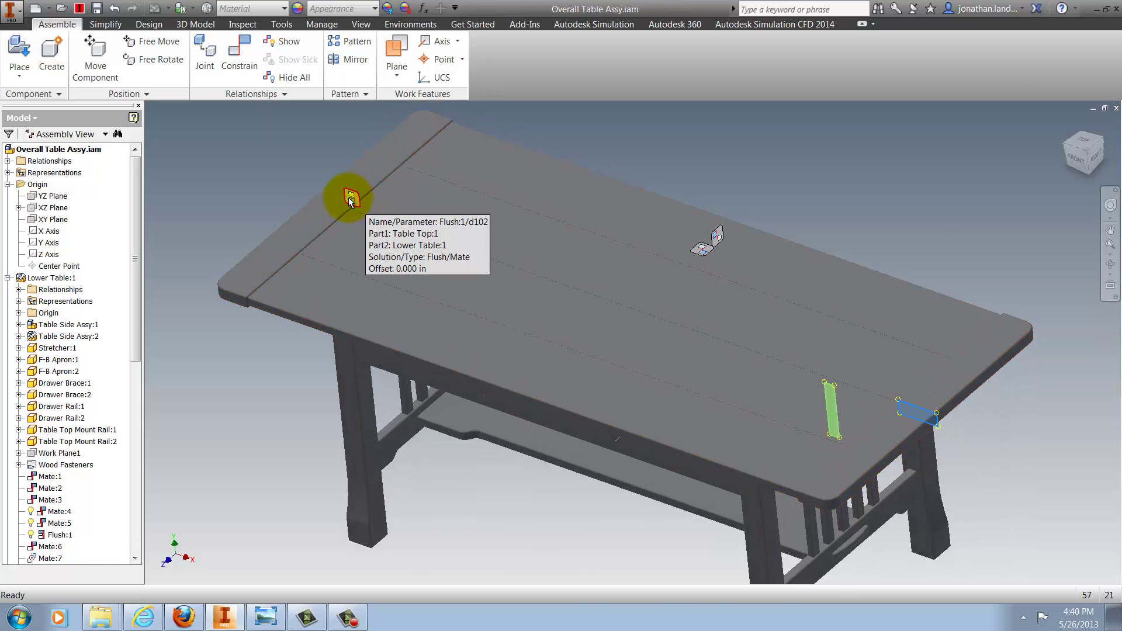
pyautogui.rightClick(720, 238)
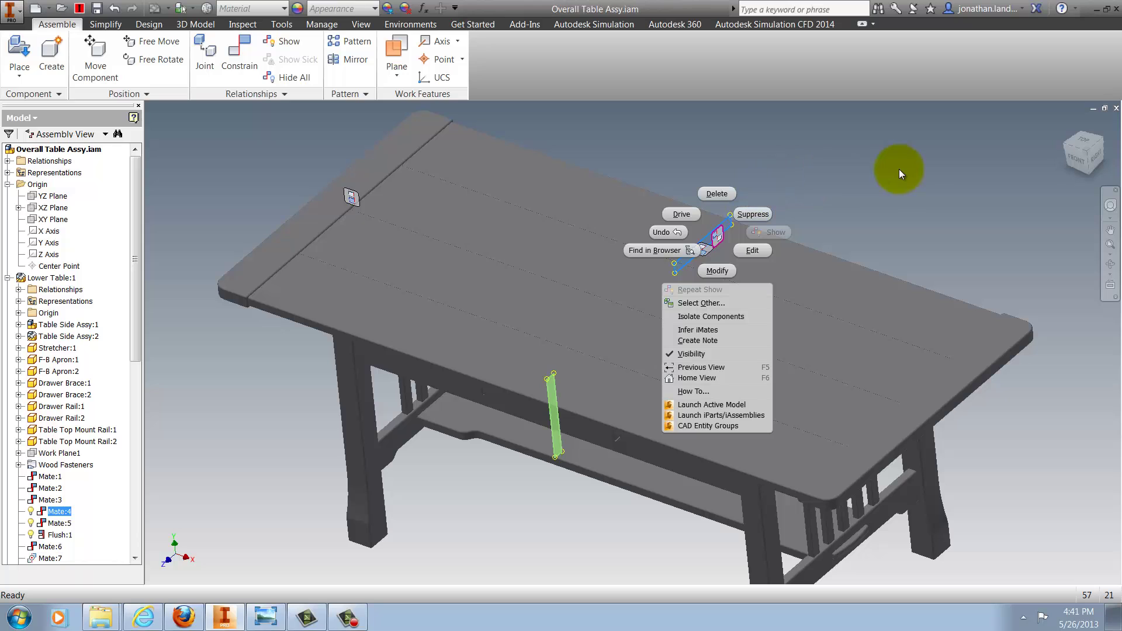
pyautogui.click(919, 166)
pyautogui.click(918, 167)
pyautogui.scroll(1, 918, 166)
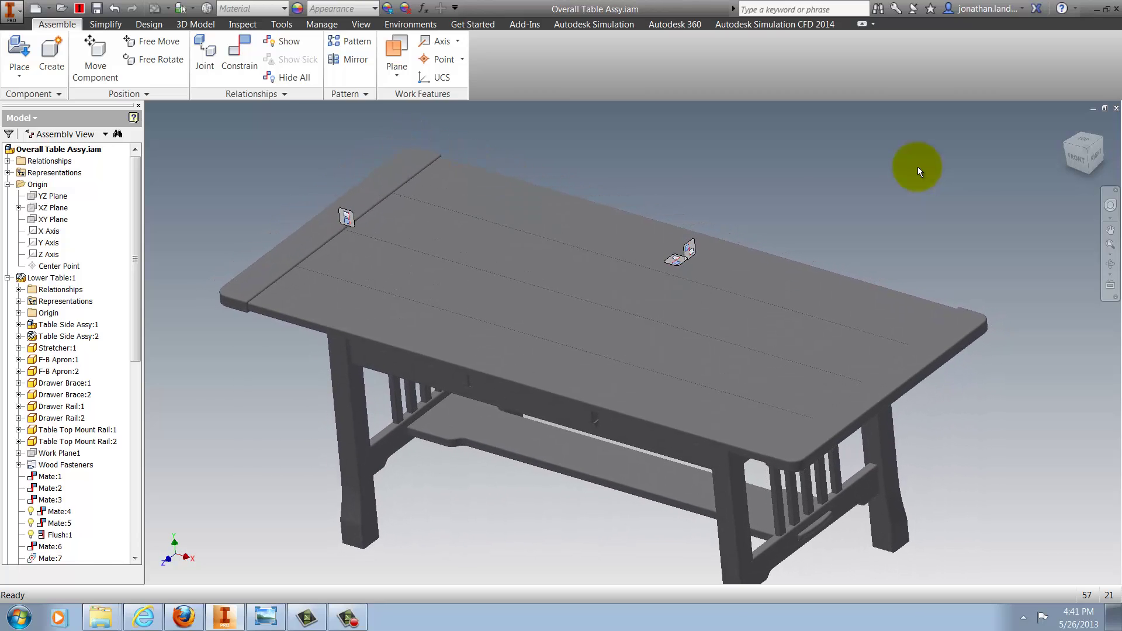
# Step: Free Move the table top up and away from the lower table, keeping its relationship glyphs displayed
pyautogui.click(153, 41)
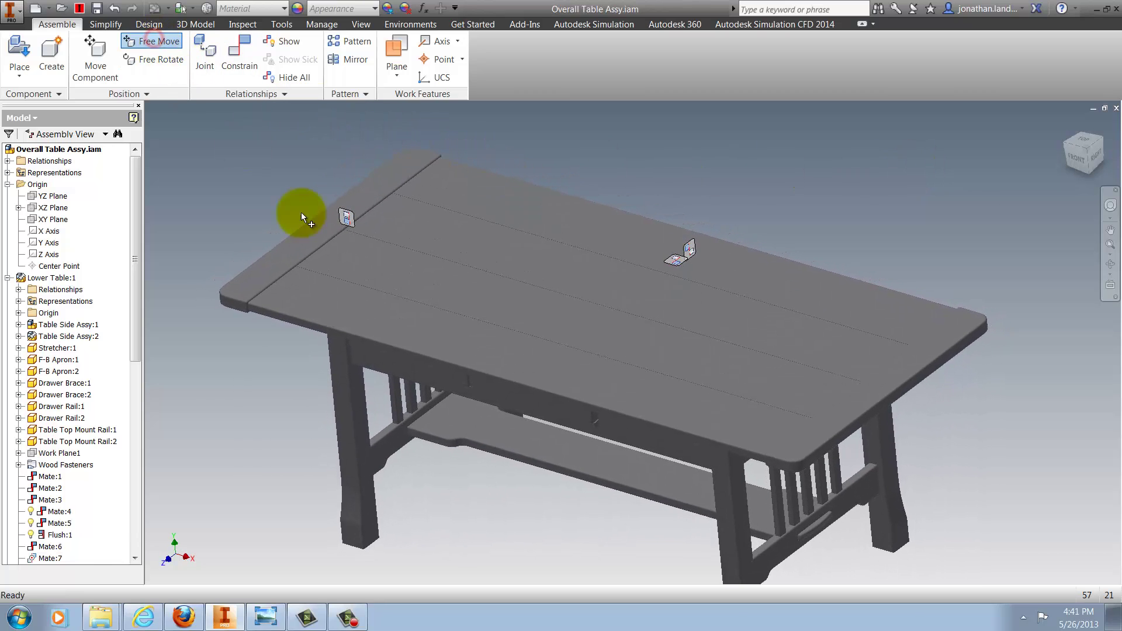
pyautogui.moveTo(346, 287); pyautogui.dragTo(785, 131)
pyautogui.scroll(-2, 784, 130)
pyautogui.scroll(2, 736, 236)
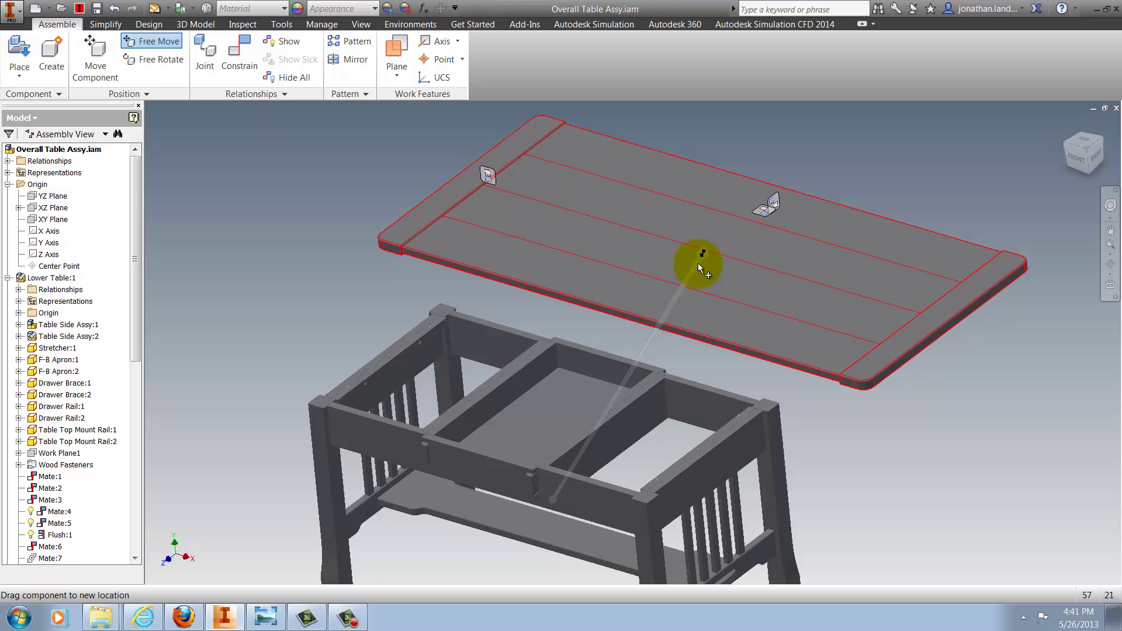
pyautogui.rightClick(879, 174)
pyautogui.click(927, 170)
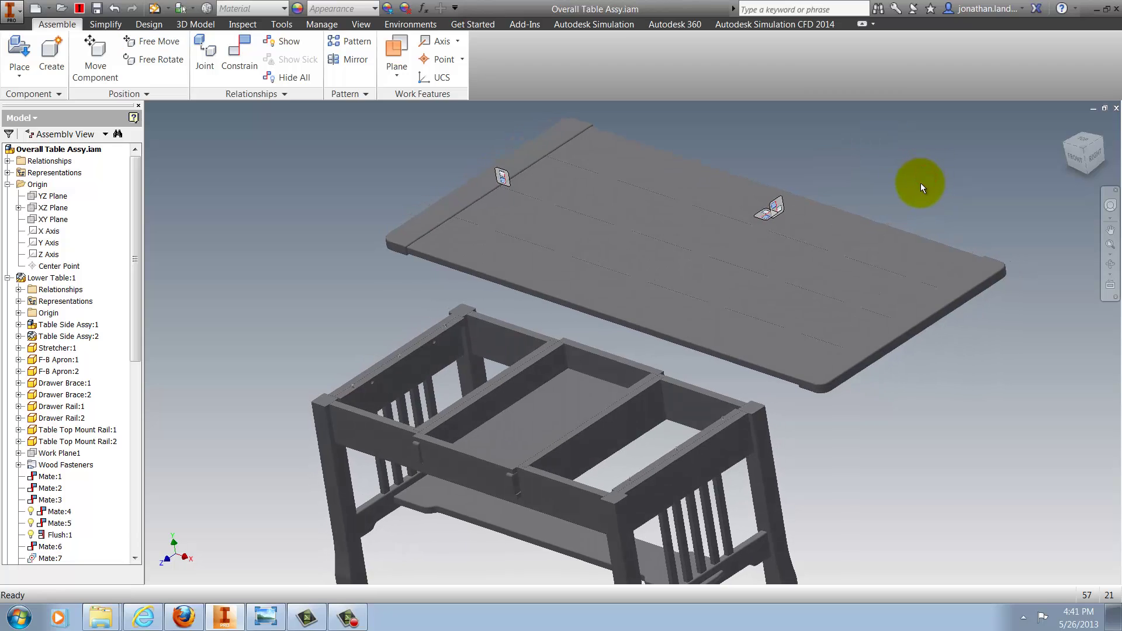
# Step: Examine the options for Mate:5 and Flush:1 on the displaced table top, and clear the selection
pyautogui.rightClick(763, 222)
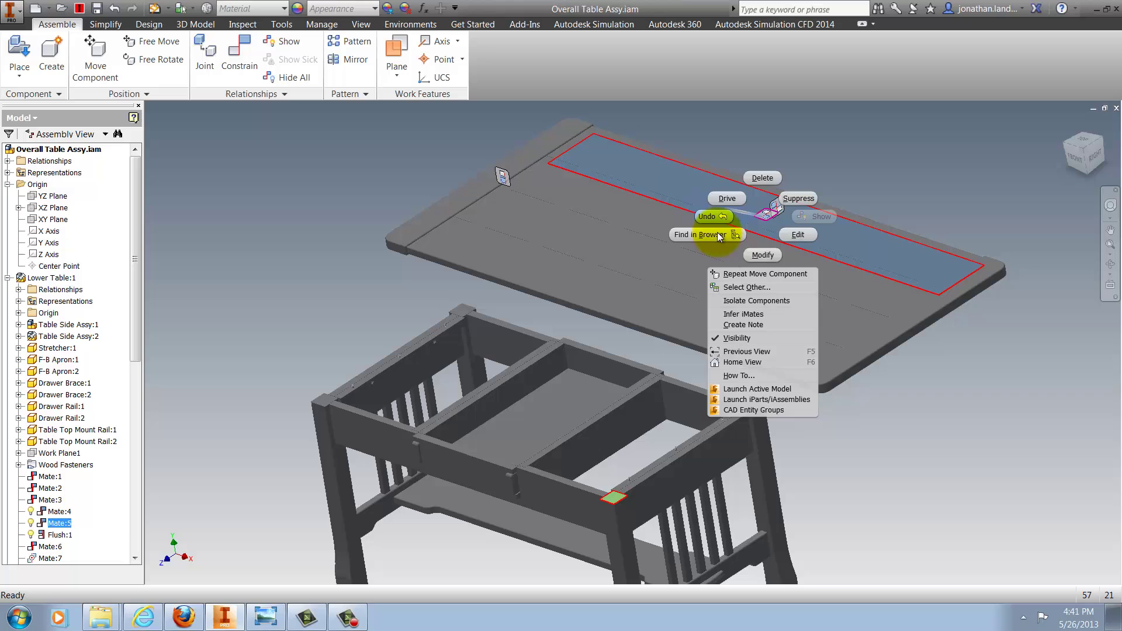
pyautogui.click(959, 162)
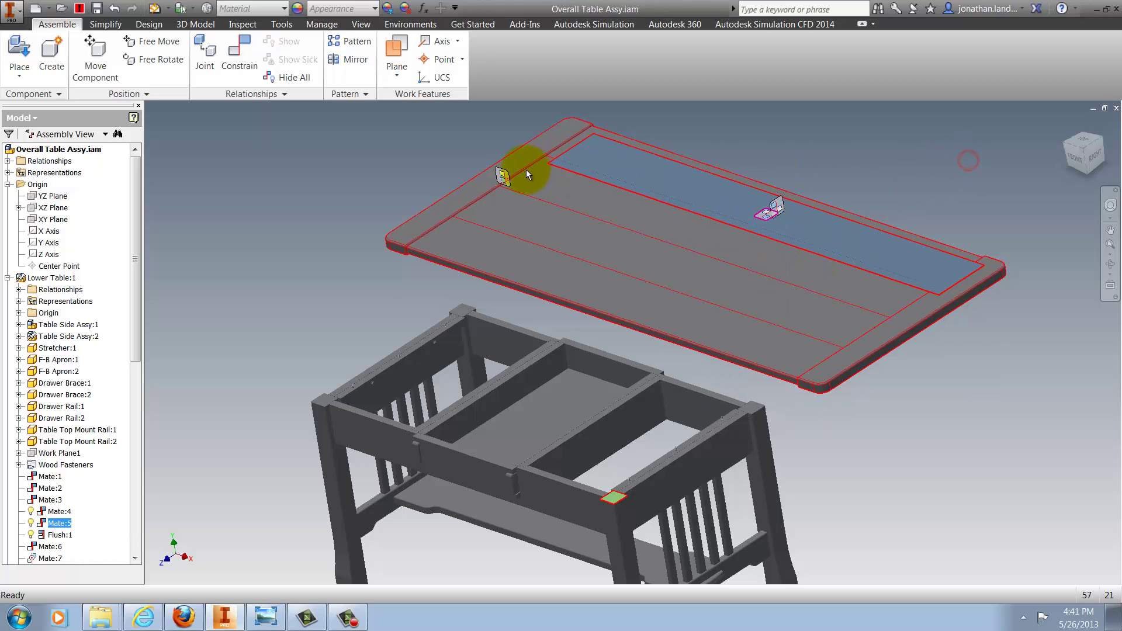
pyautogui.rightClick(501, 171)
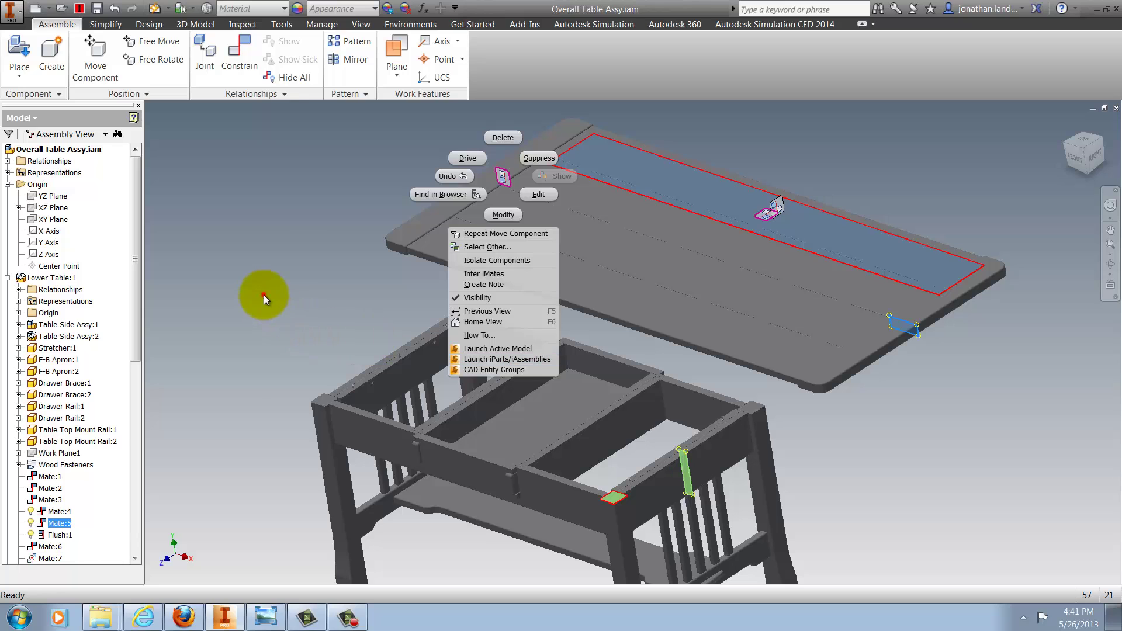
pyautogui.click(265, 295)
pyautogui.press('F5')
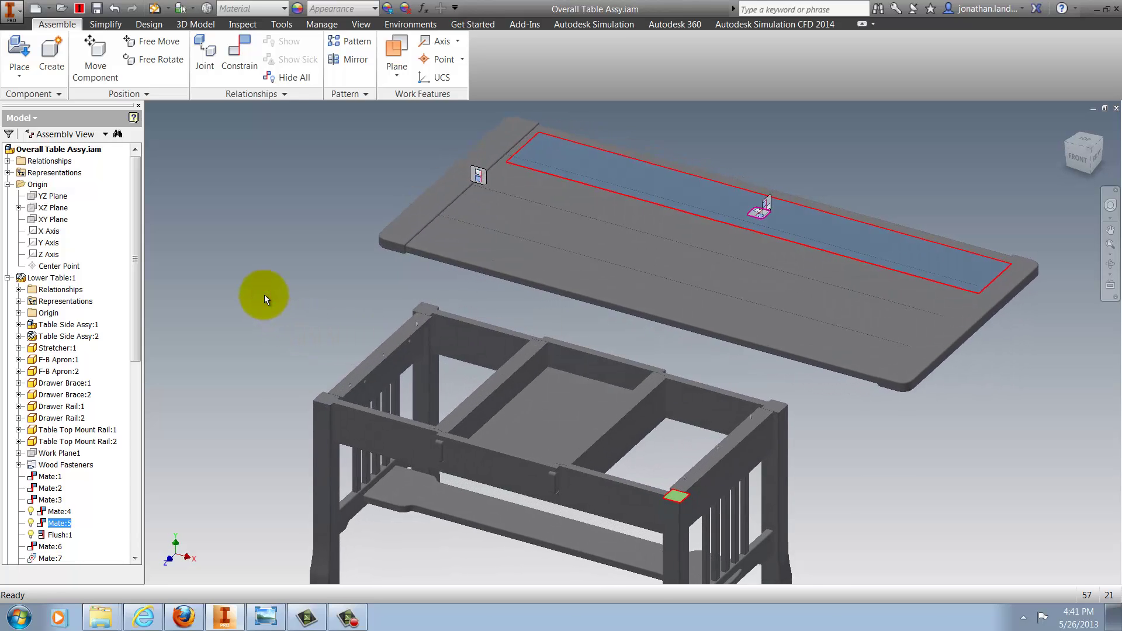
pyautogui.click(264, 295)
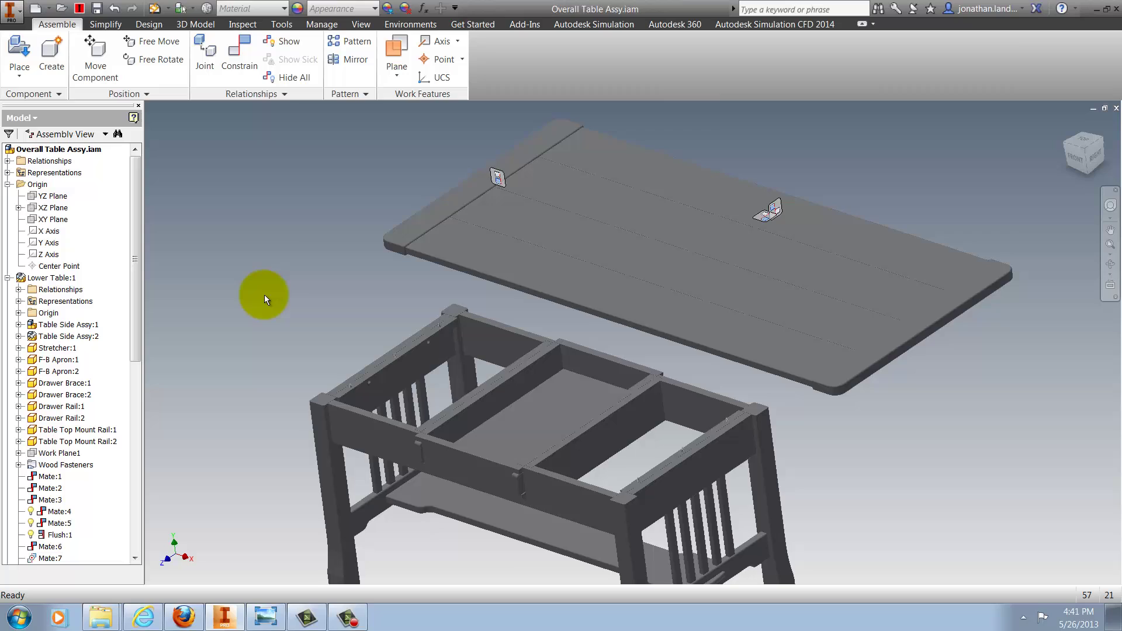
# Step: Update the assembly to return the table top to its constrained position, and hide all relationship glyphs
pyautogui.press('F5')
pyautogui.press('F5')
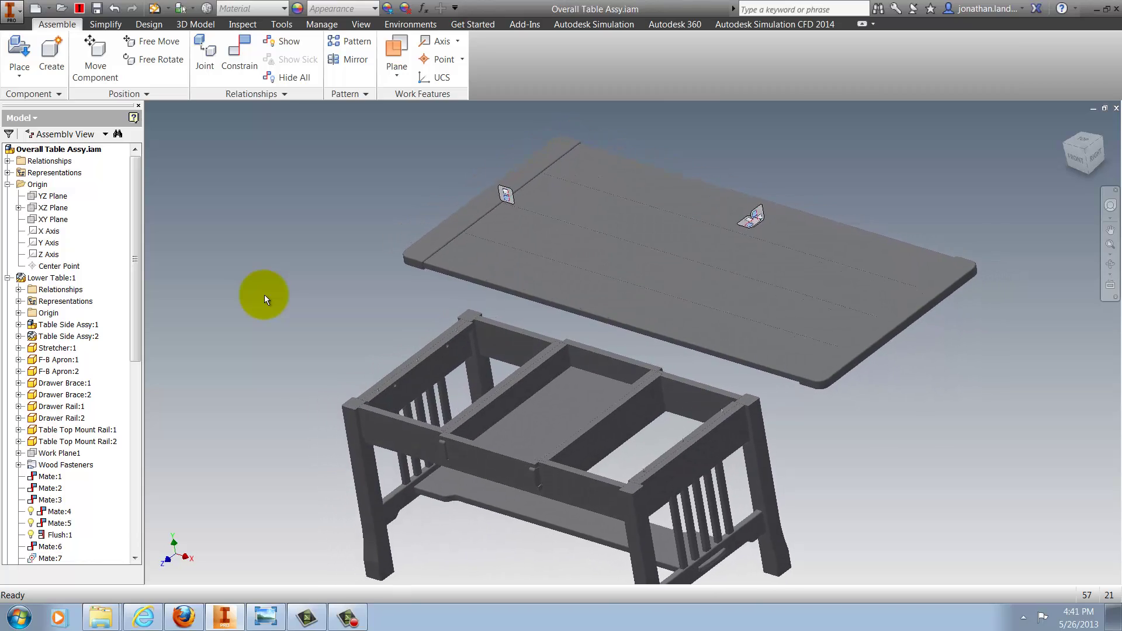
pyautogui.press('F5')
pyautogui.press('F5')
pyautogui.press('F5')
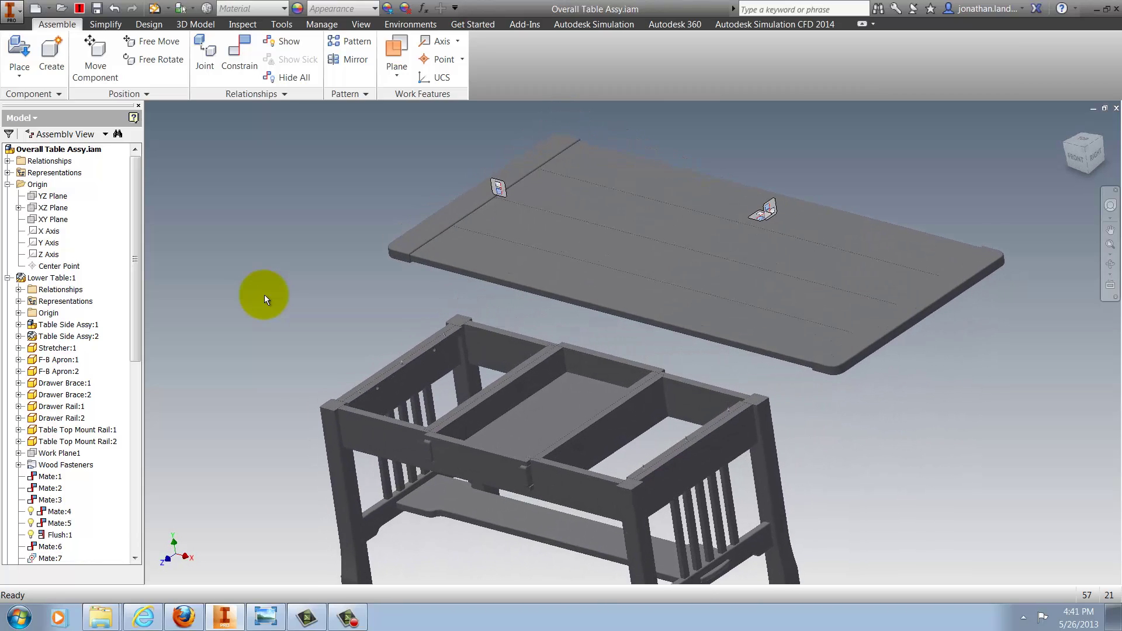
pyautogui.click(153, 9)
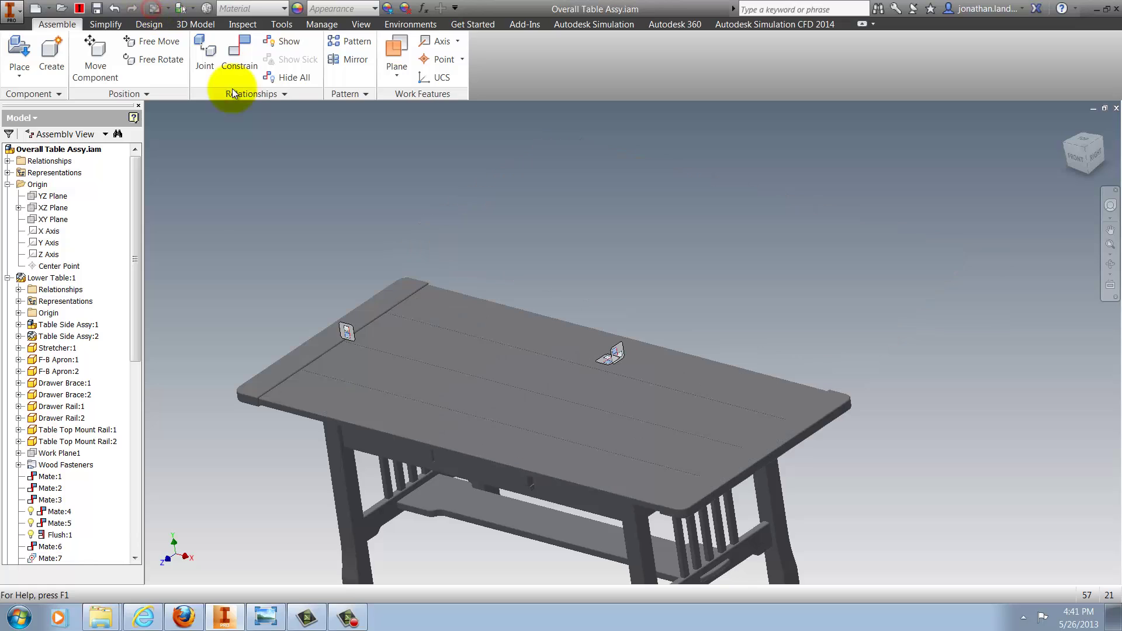
pyautogui.click(375, 193)
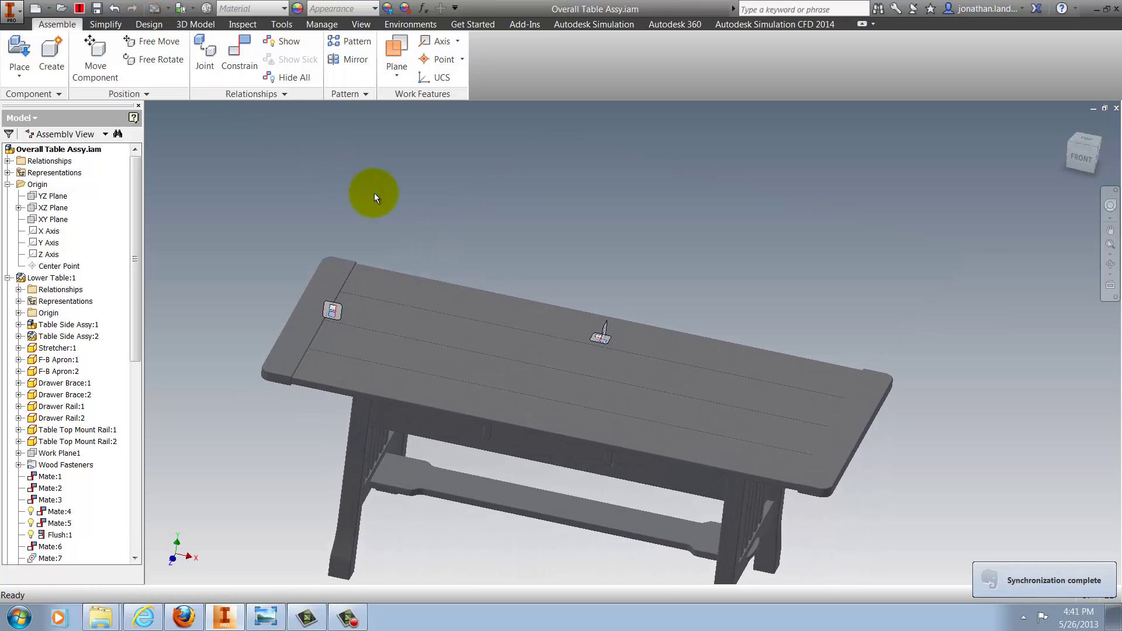
pyautogui.press('F5')
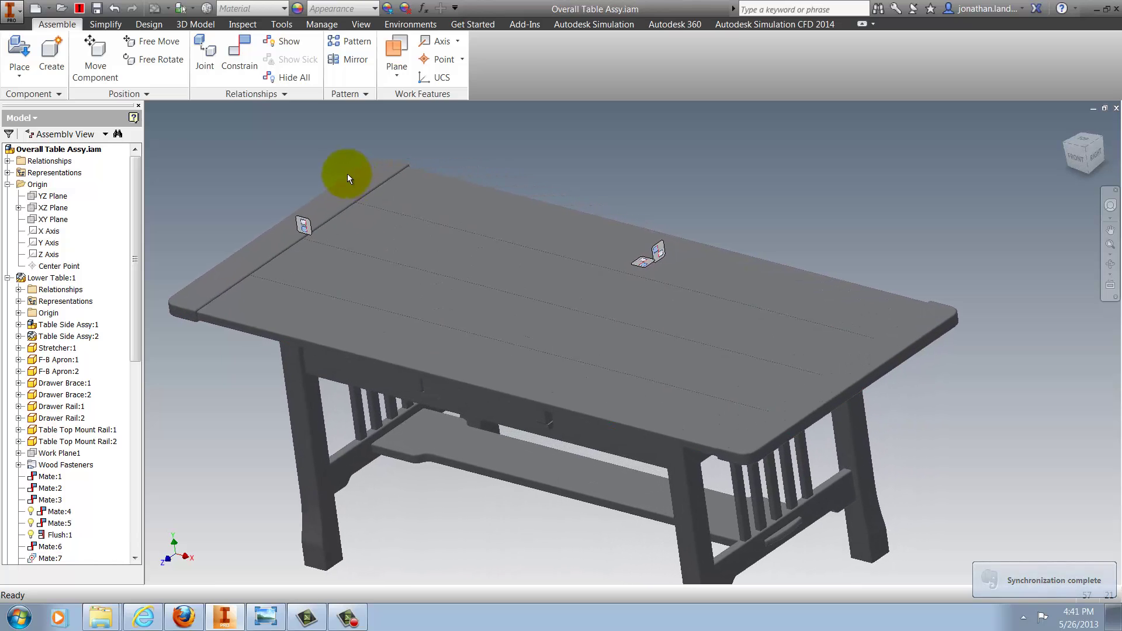
pyautogui.click(293, 82)
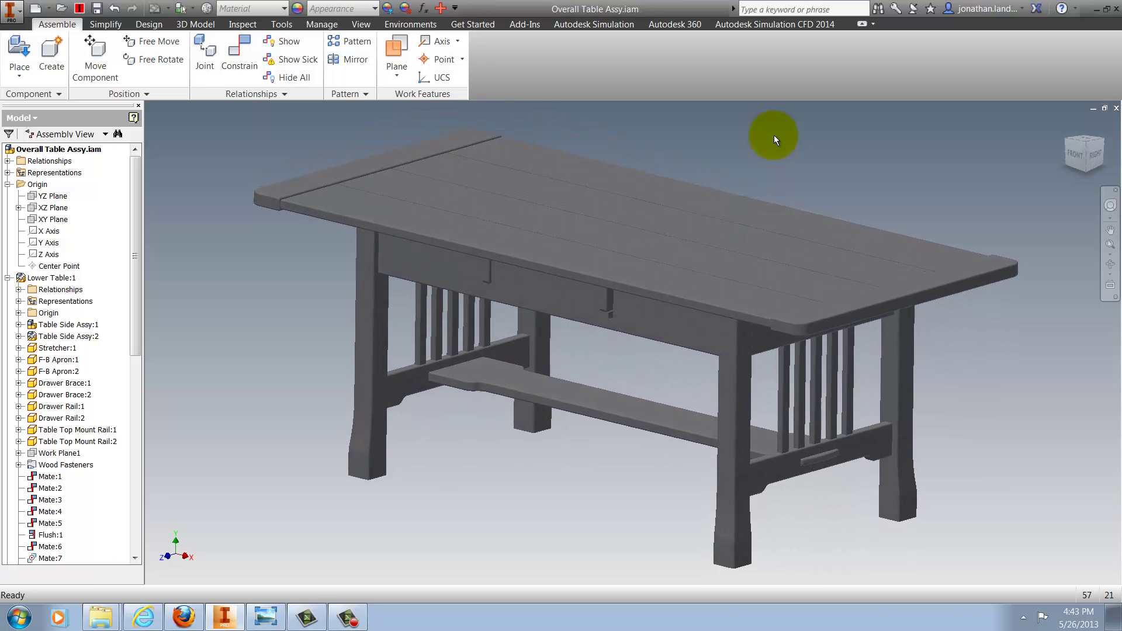
# Step: Review the Flush:2 relationship problem in Design Doctor and close it without treating the problem
pyautogui.click(439, 10)
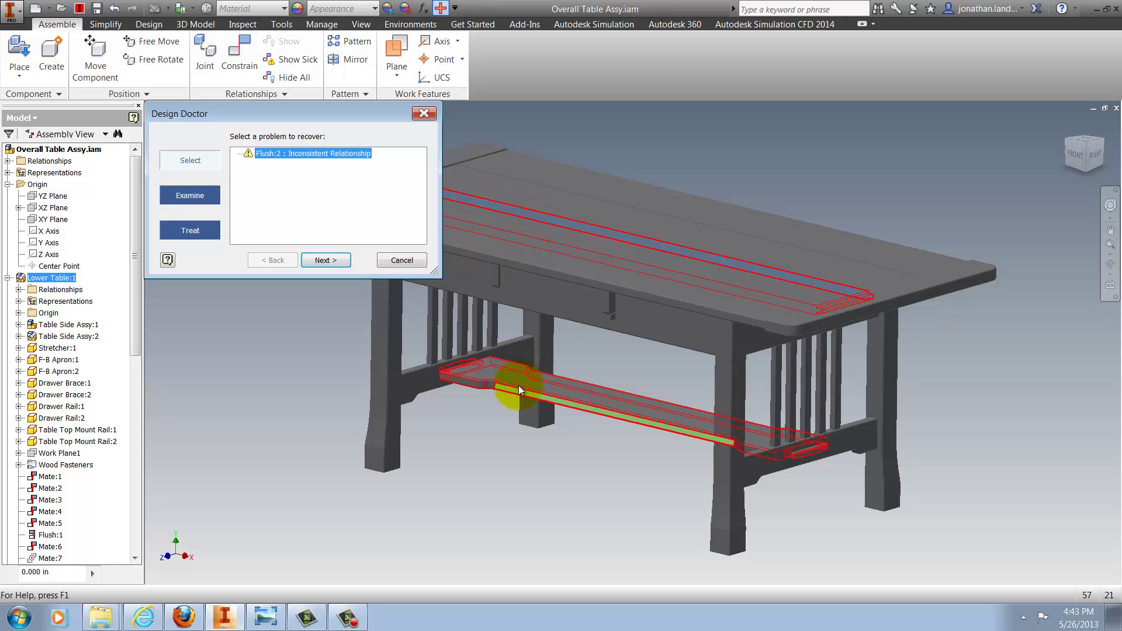
pyautogui.click(417, 260)
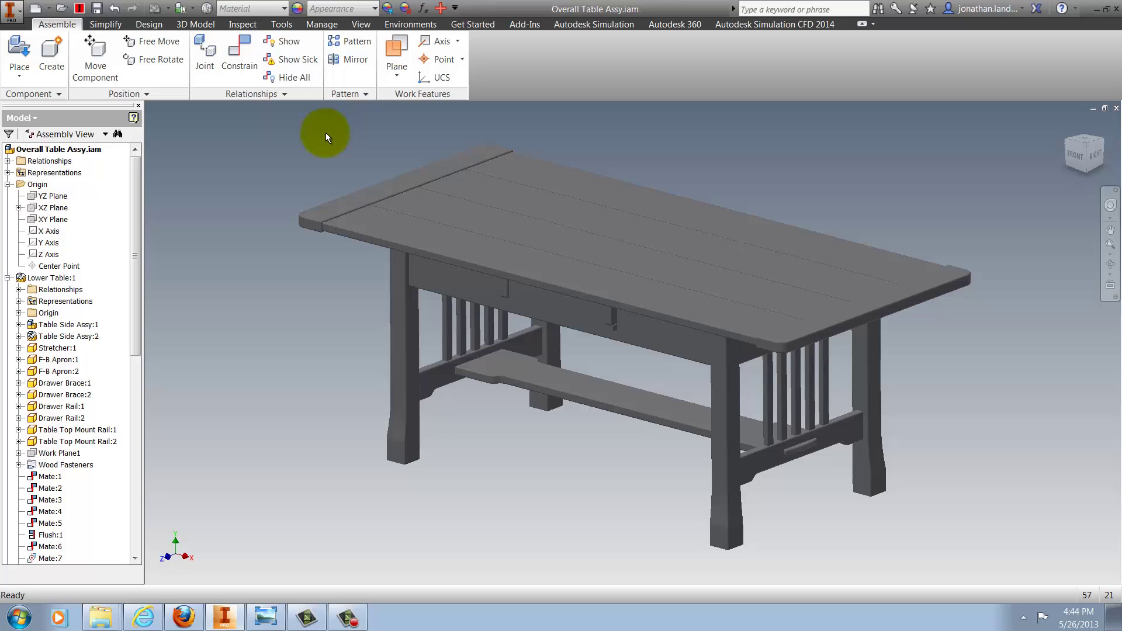
# Step: Show the sick relationships and delete the inconsistent Flush:2 between the table top and the lower table
pyautogui.click(315, 66)
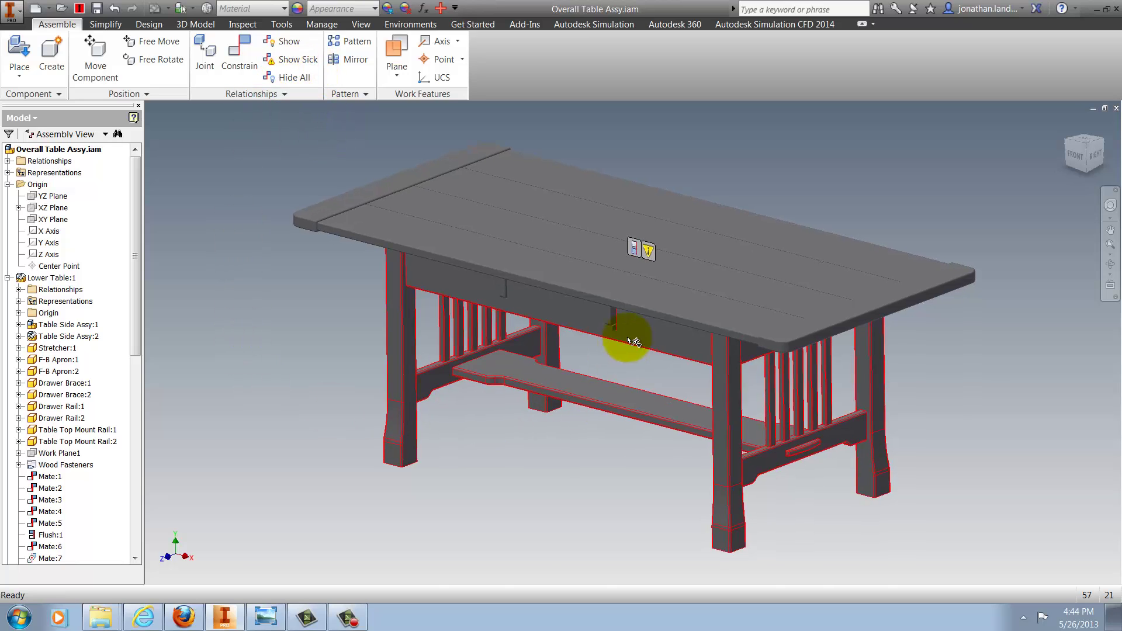
pyautogui.moveTo(644, 250)
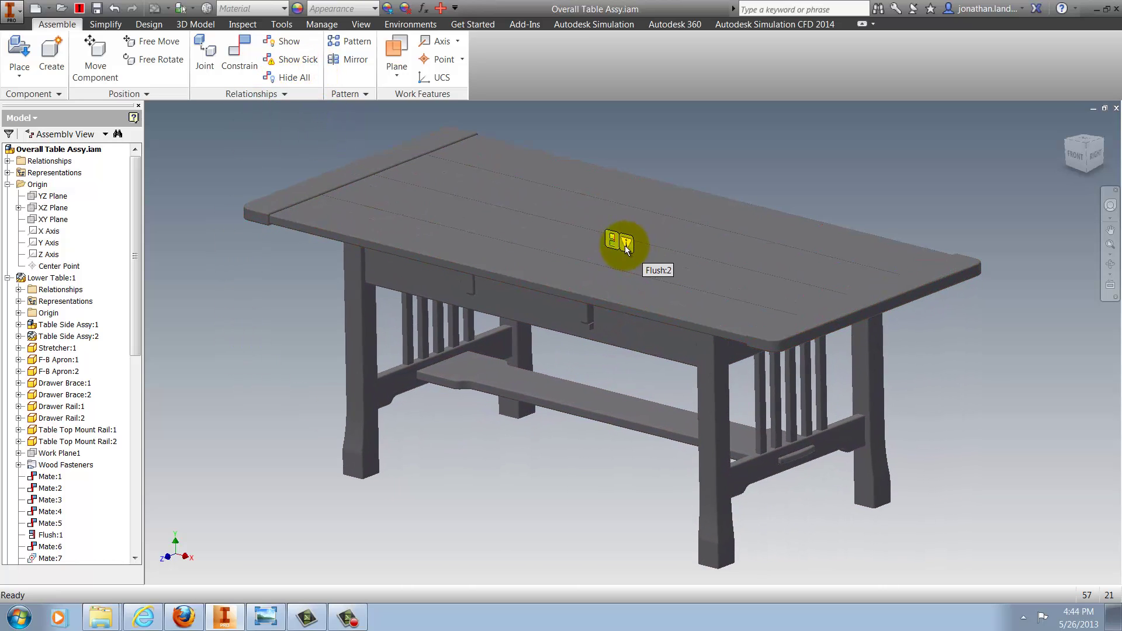
pyautogui.scroll(2, 607, 238)
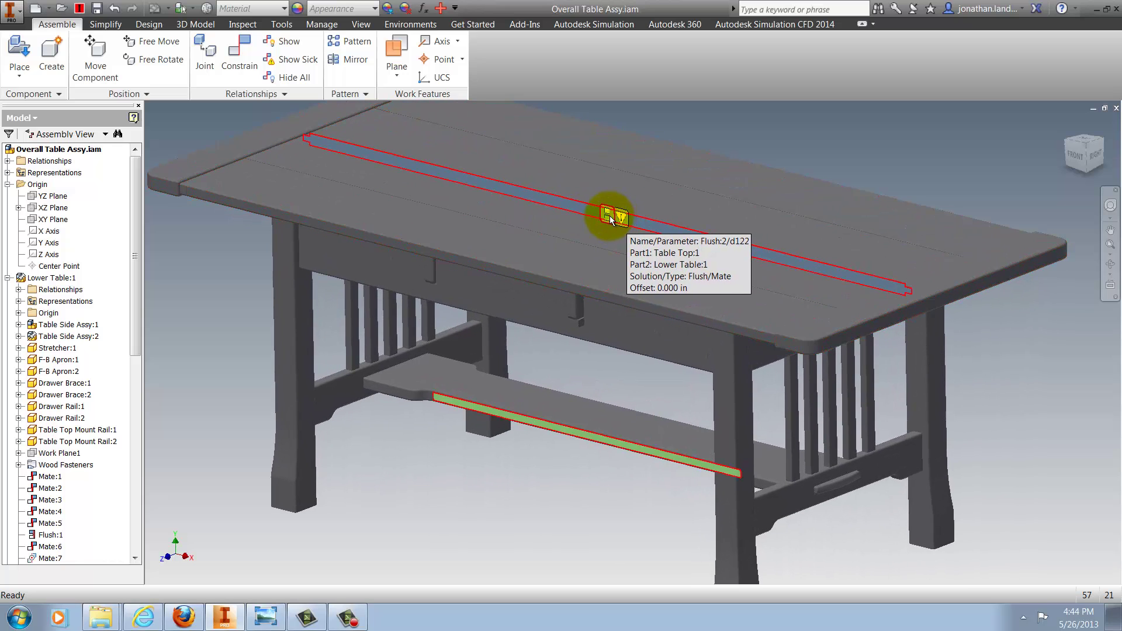
pyautogui.rightClick(608, 218)
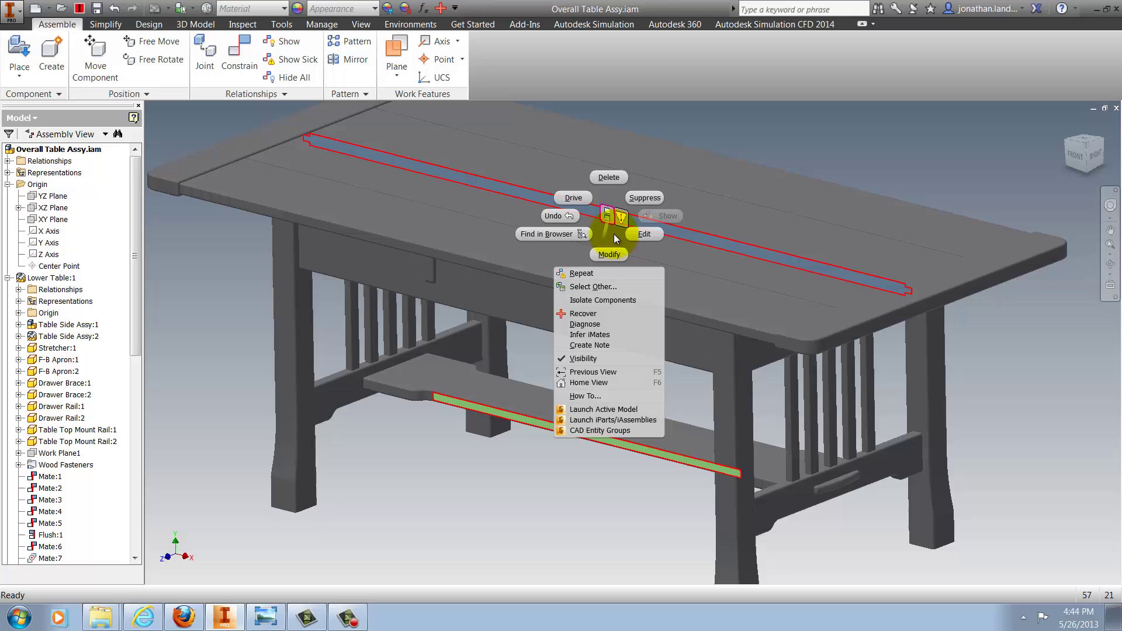
pyautogui.click(622, 180)
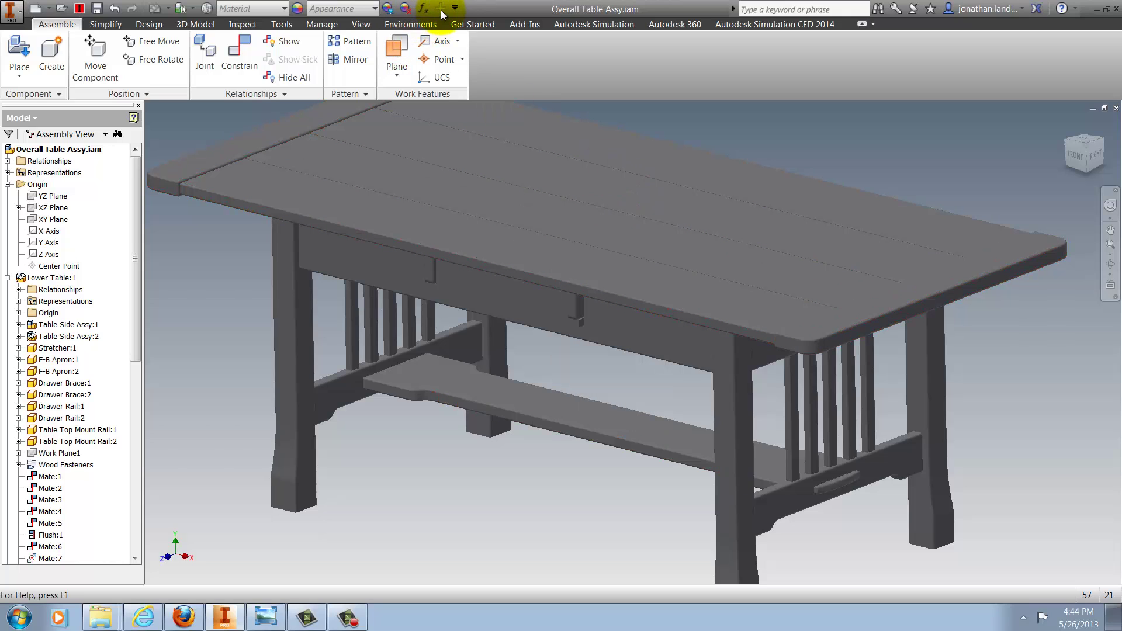
pyautogui.click(207, 304)
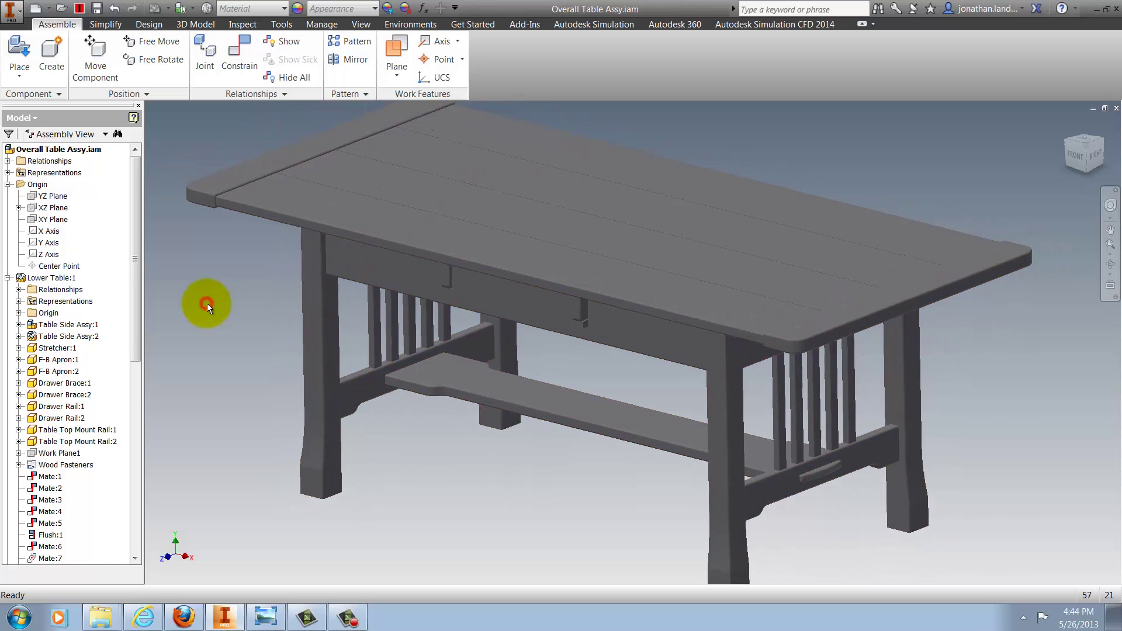
pyautogui.press('F5')
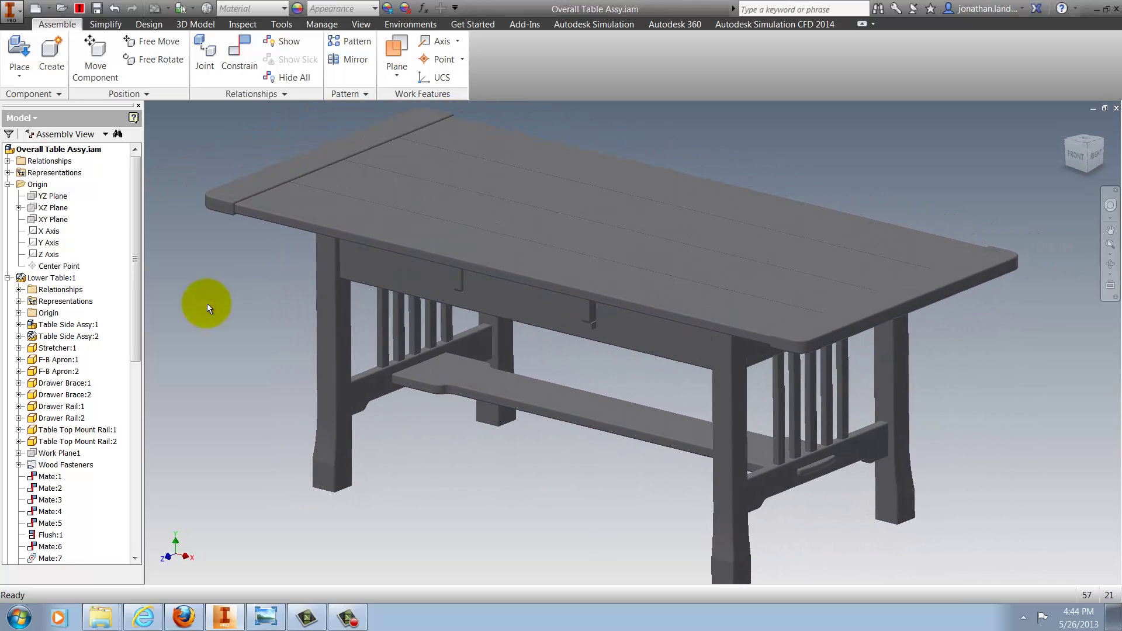